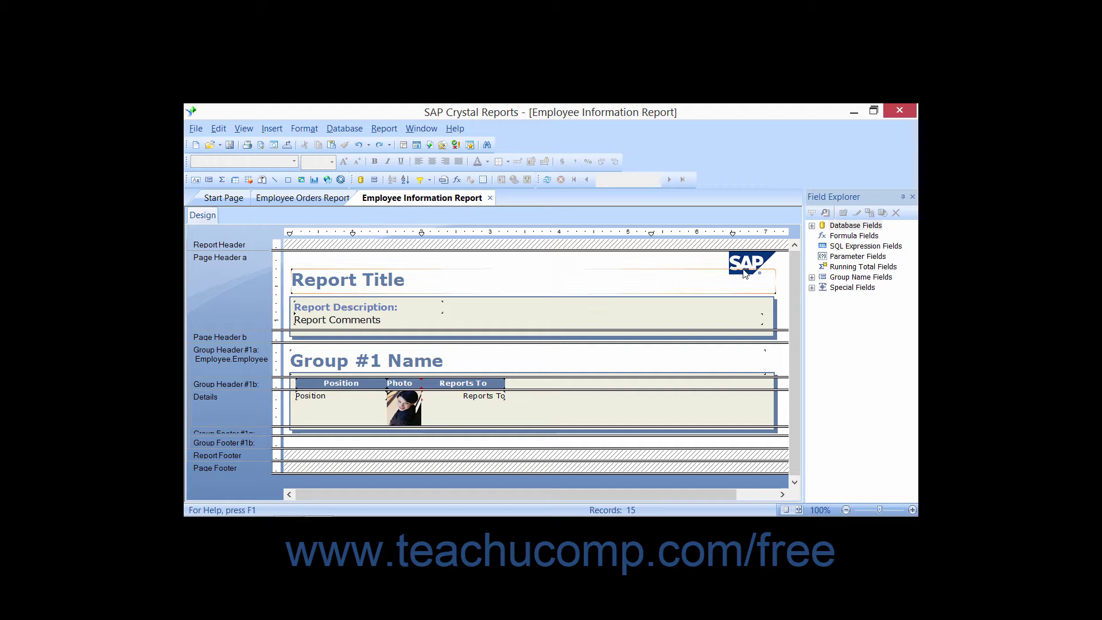
# Expand Database Fields and the Employee table, then inspect the Employee ID and Reports To fields
pyautogui.click(812, 225)
pyautogui.click(822, 236)
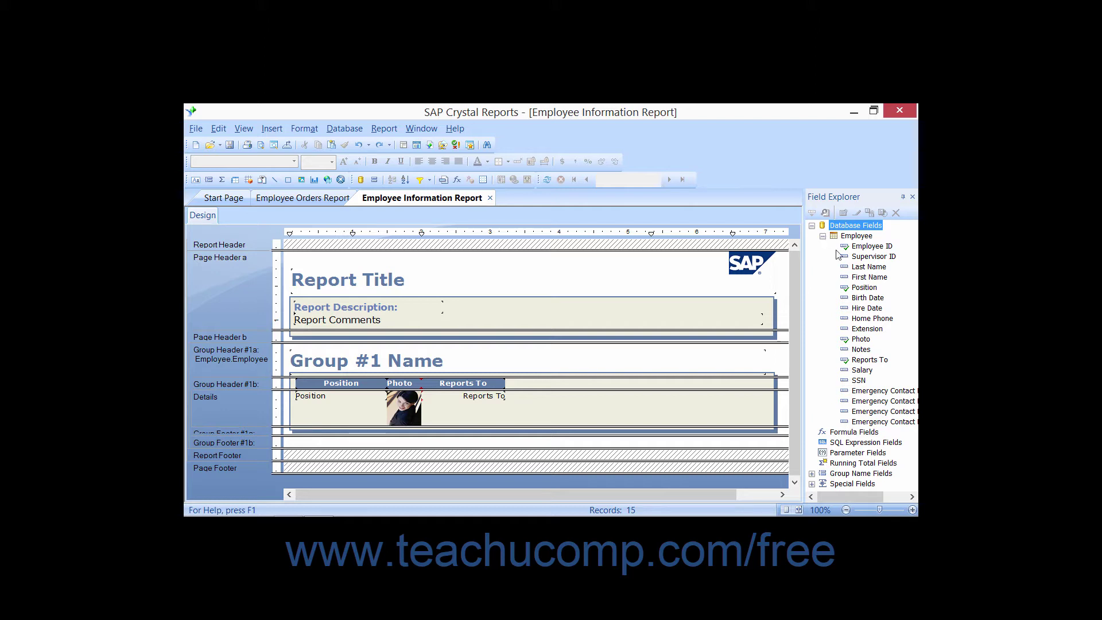
pyautogui.click(868, 247)
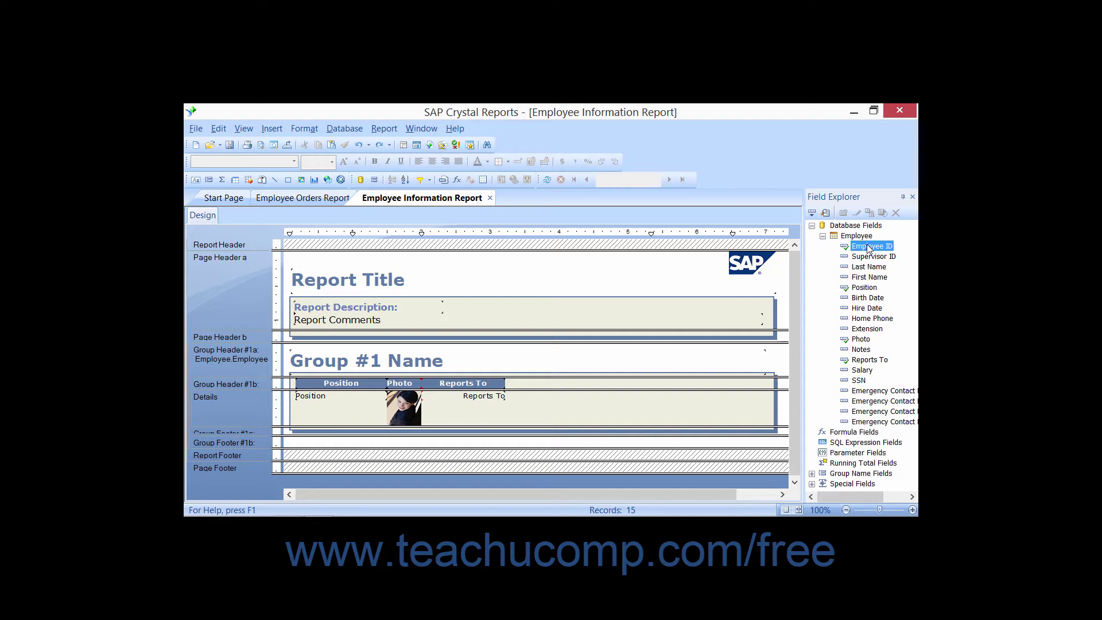
pyautogui.click(871, 361)
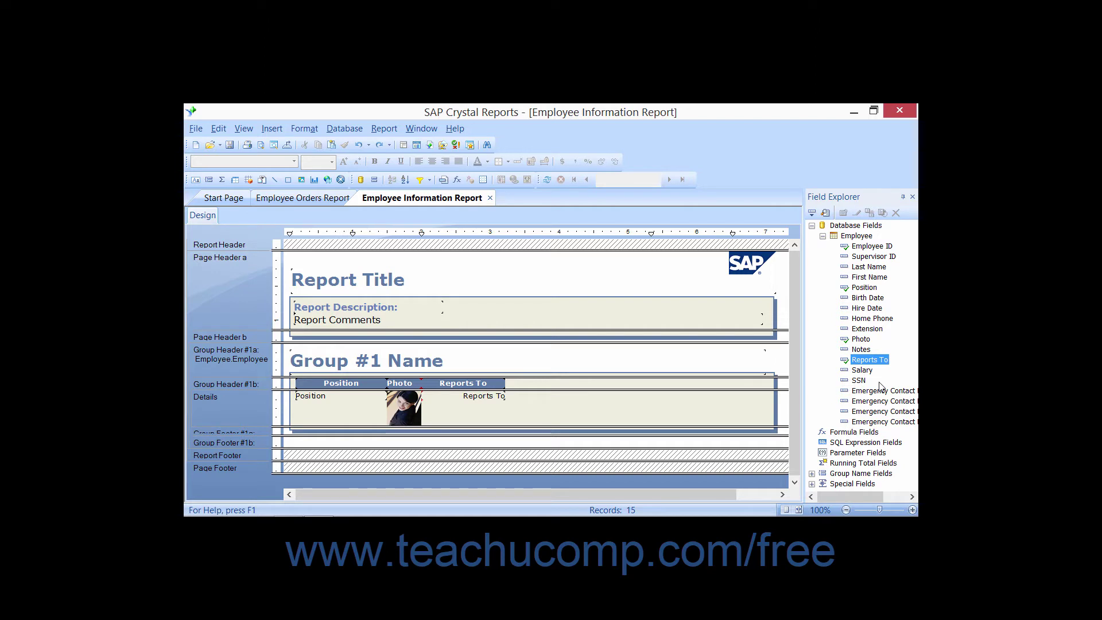
pyautogui.click(867, 246)
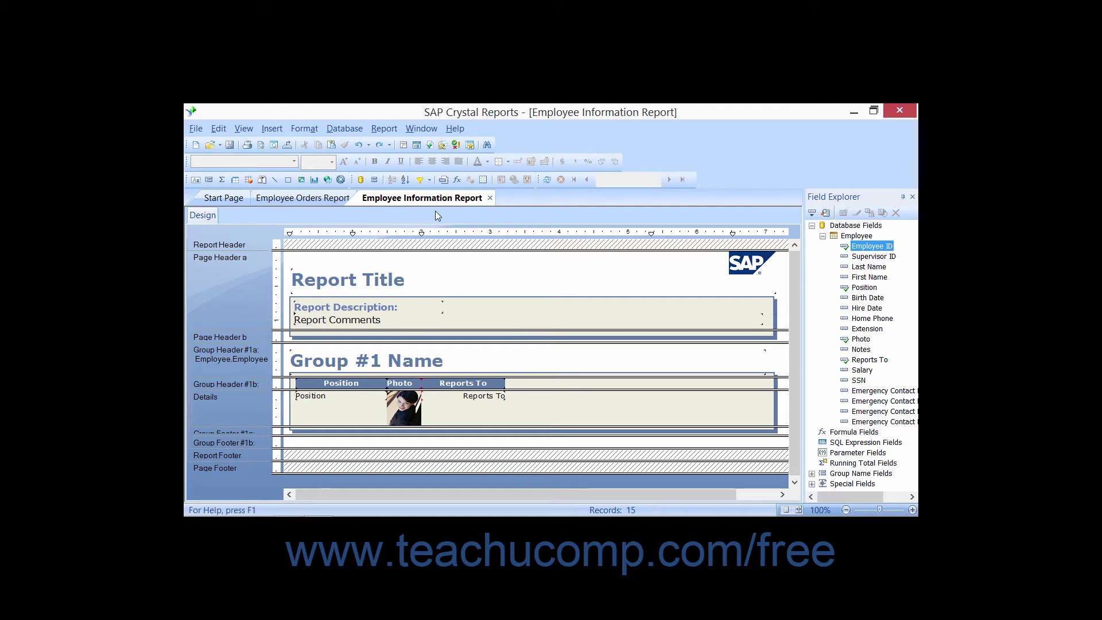
# Confirm in Group Expert that the report stays grouped on Employee.Employee ID in ascending order
pyautogui.click(373, 180)
pyautogui.click(622, 244)
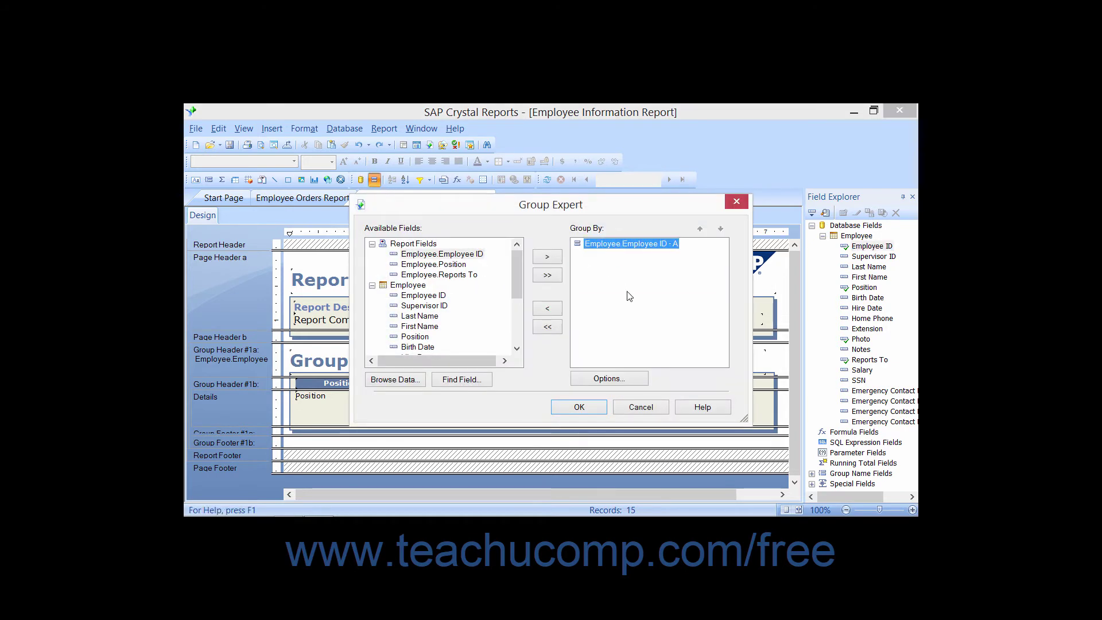
pyautogui.click(609, 378)
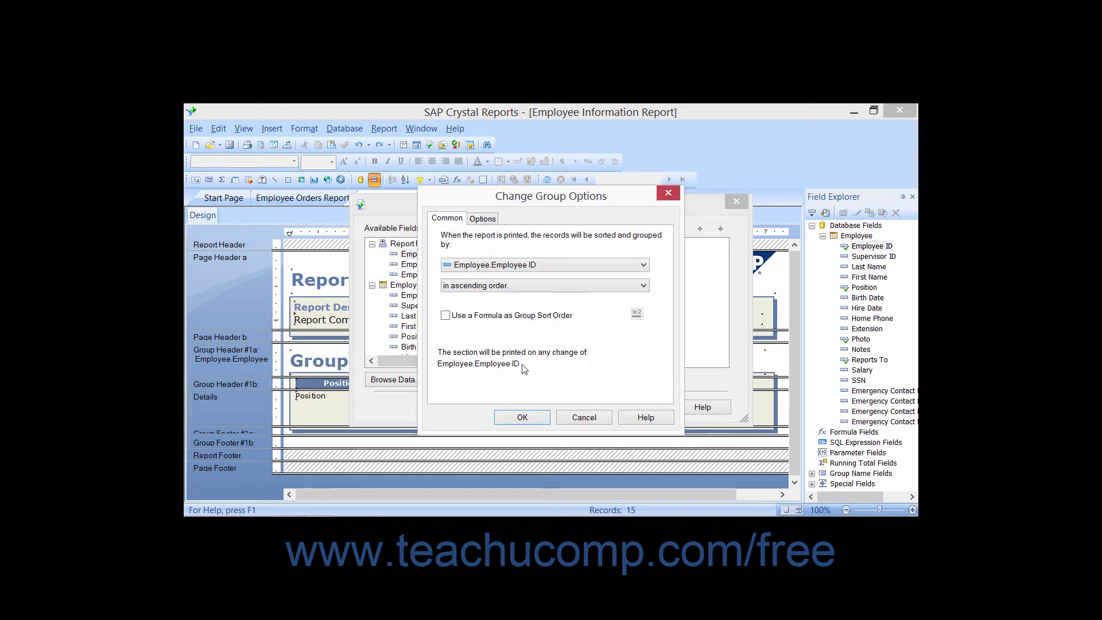
pyautogui.click(523, 417)
pyautogui.click(581, 408)
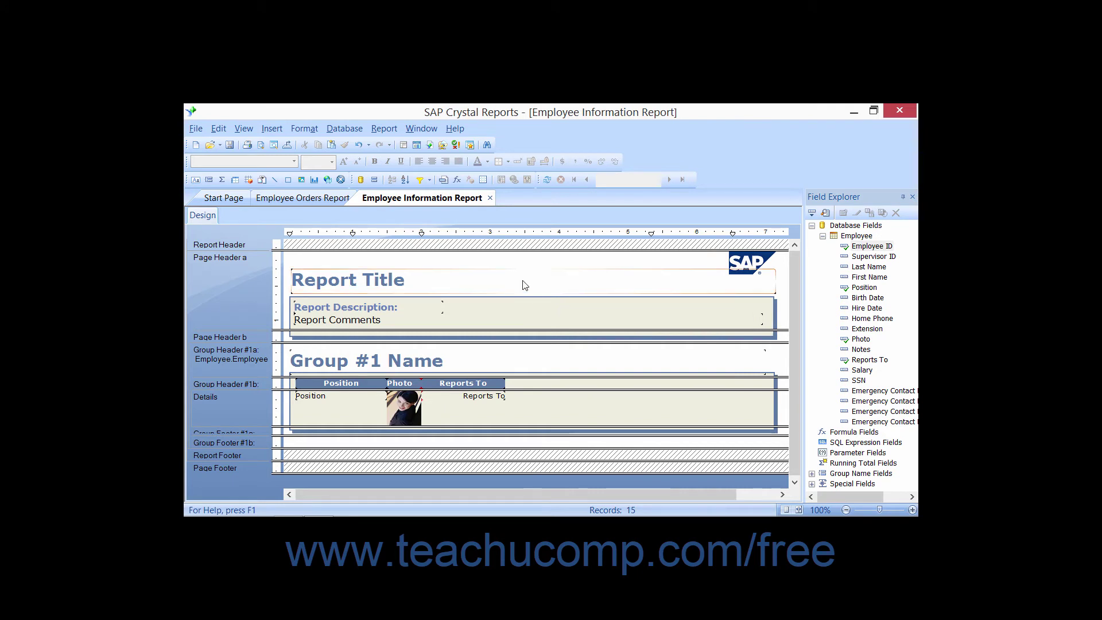
pyautogui.click(384, 130)
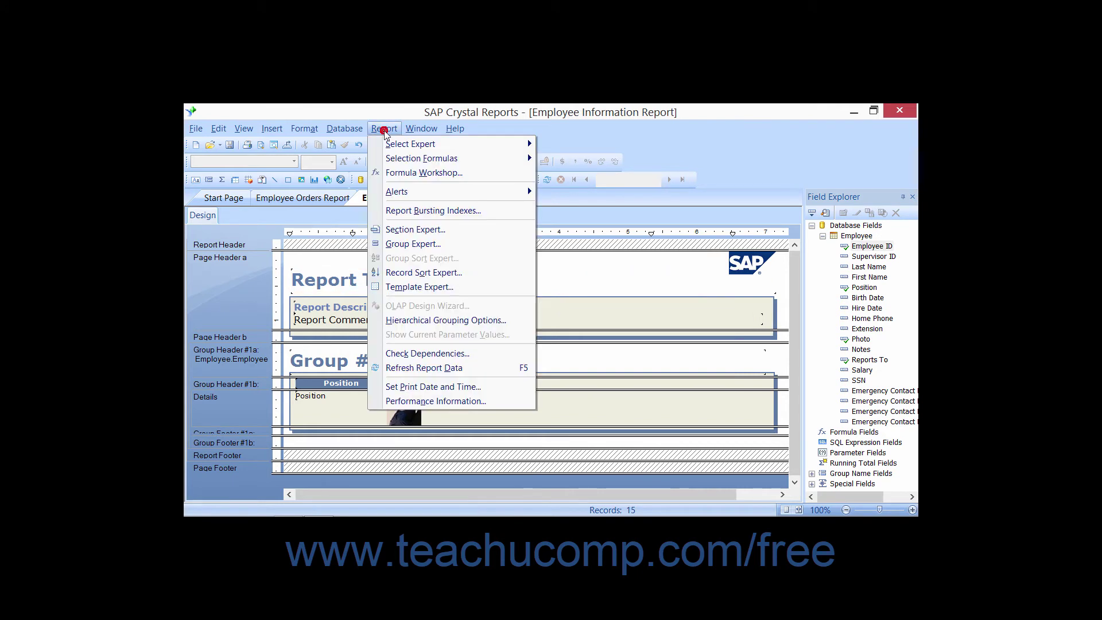
# Choose Report > Hierarchical Grouping Options for the Employee ID group
pyautogui.click(433, 320)
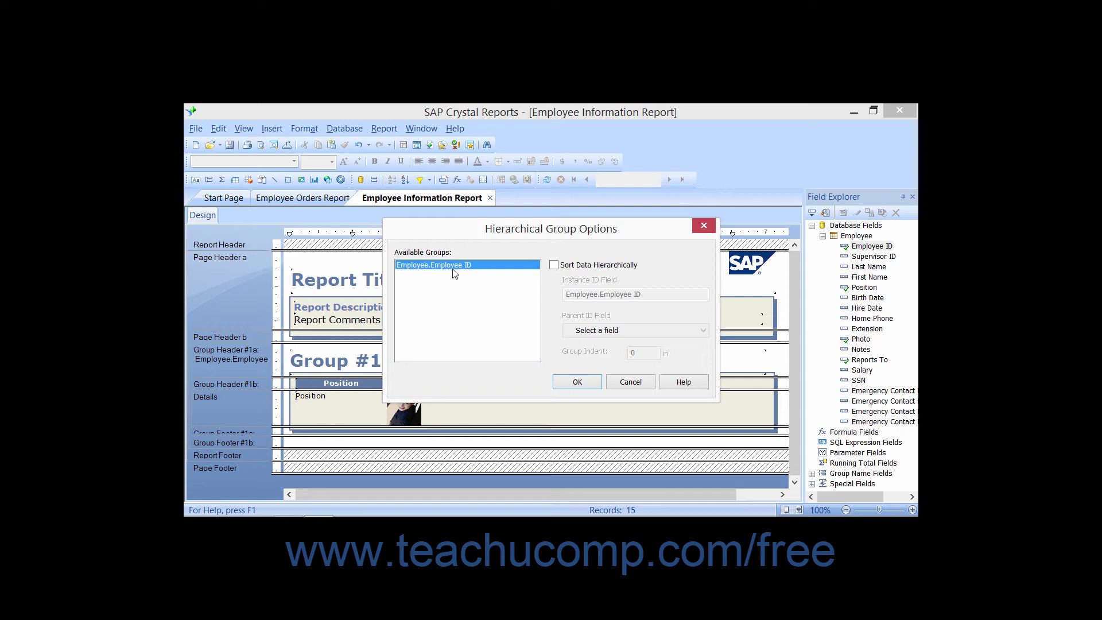
# Enable Sort Data Hierarchically with Employee.Reports To as parent ID field and a 1 in group indent
pyautogui.click(554, 265)
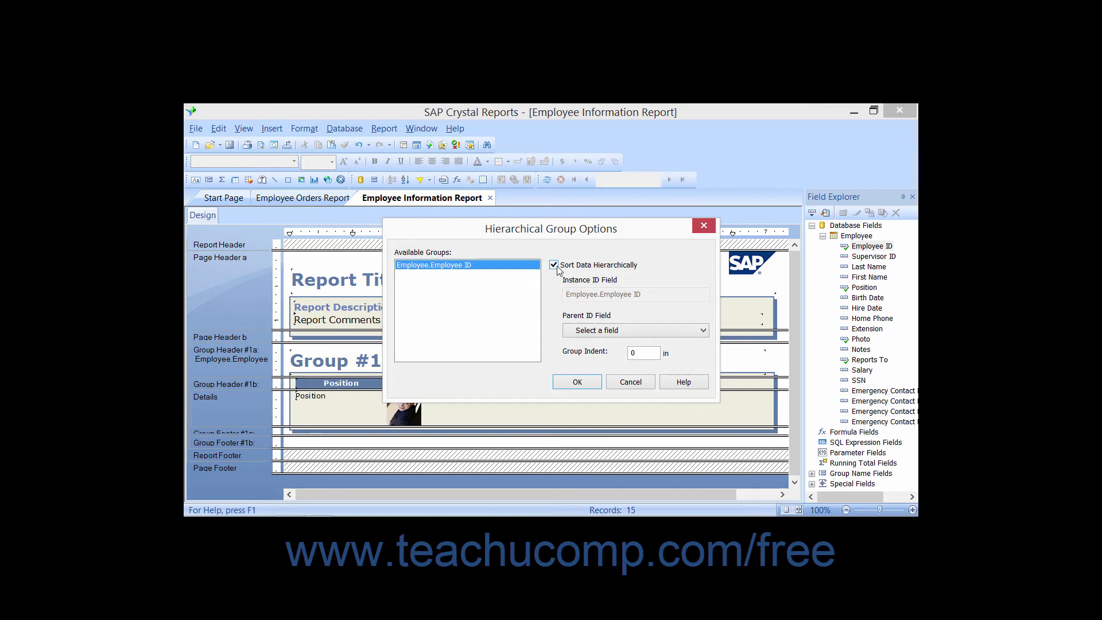
pyautogui.click(600, 332)
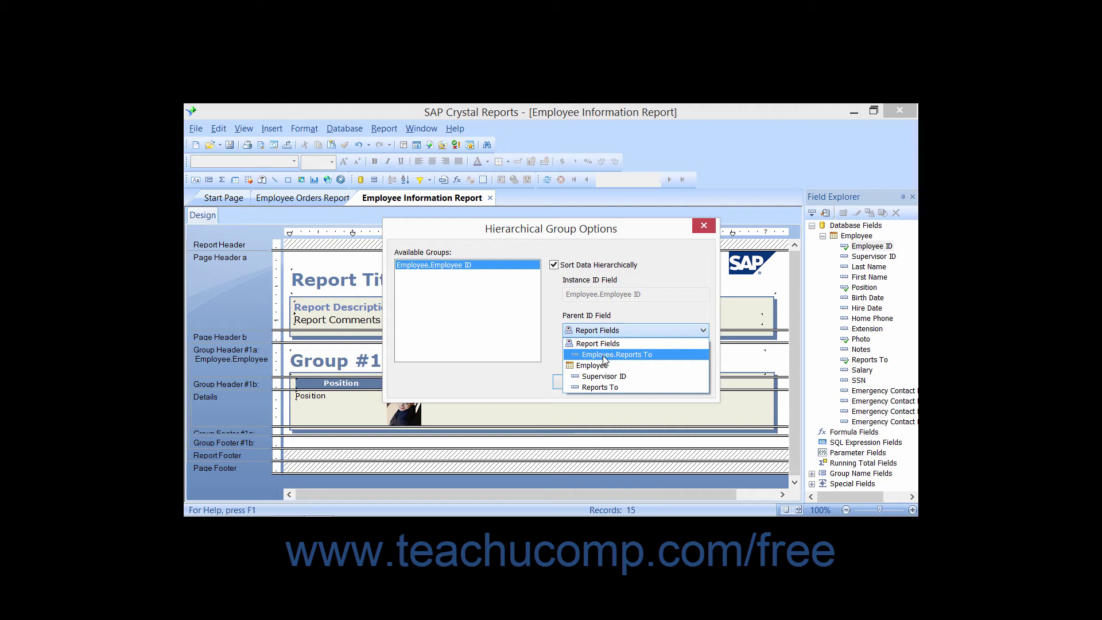
pyautogui.click(603, 355)
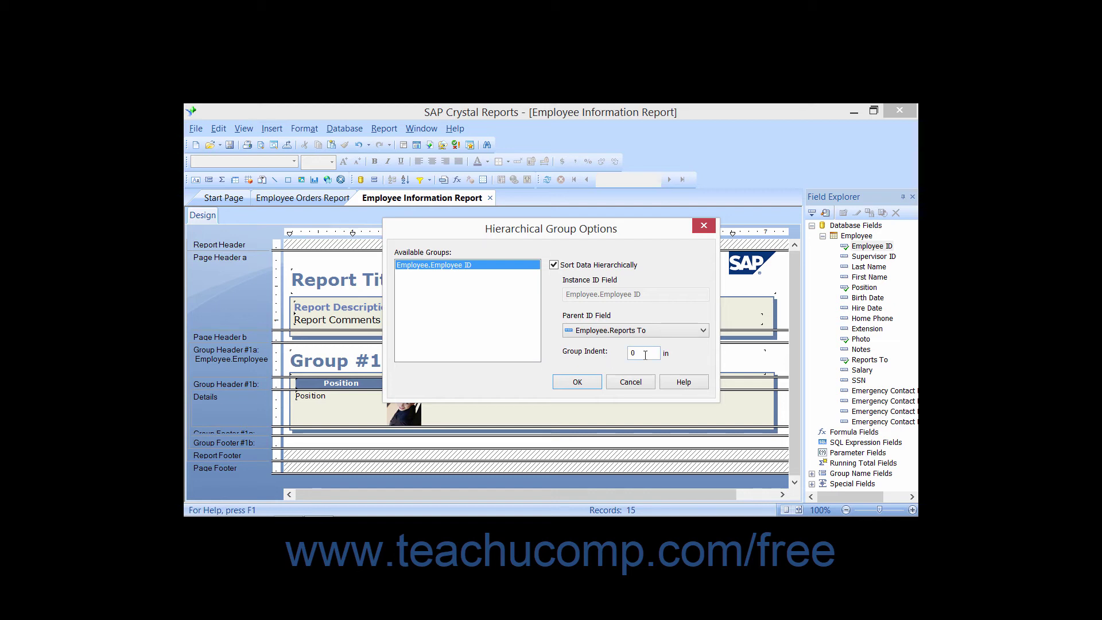
pyautogui.doubleClick(644, 354)
pyautogui.write('1')
pyautogui.click(577, 382)
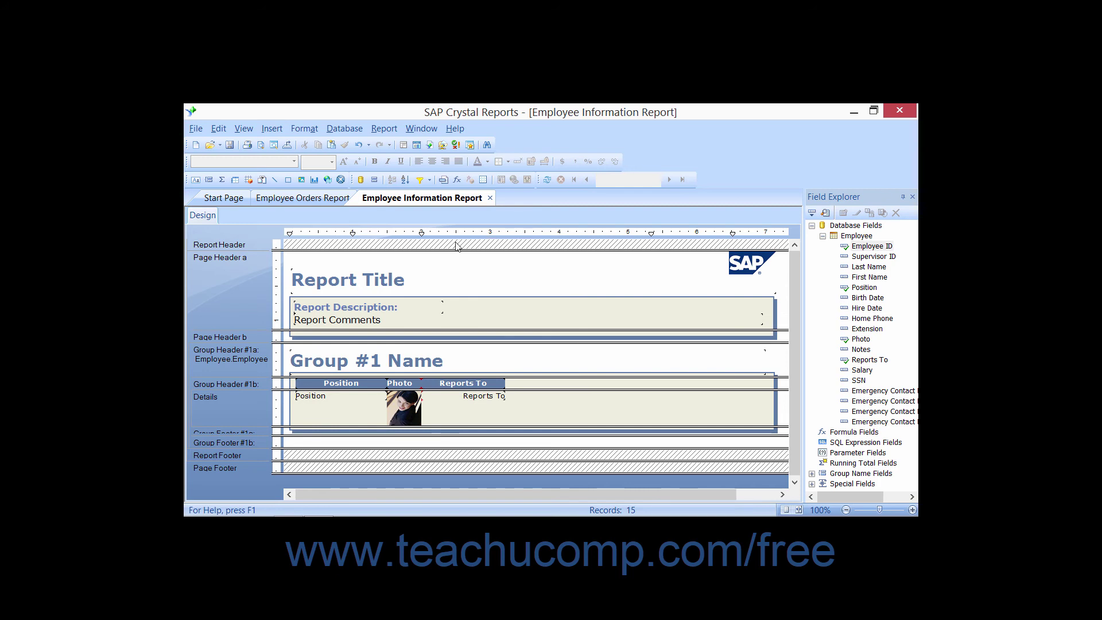
# Preview the report and scroll through the indented employee hierarchy
pyautogui.click(259, 146)
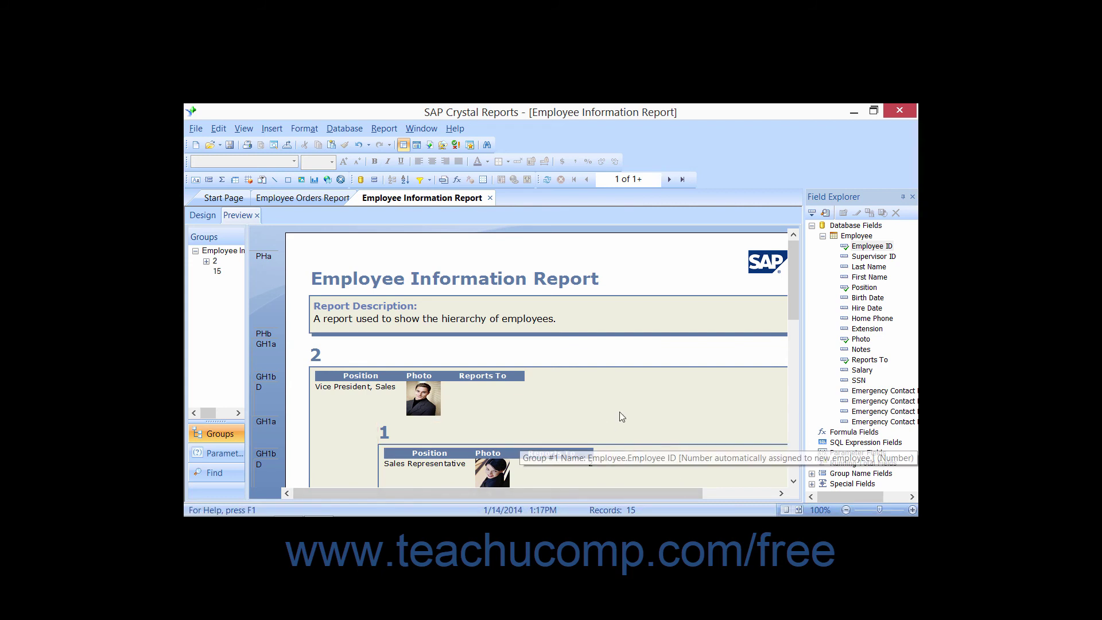
pyautogui.scroll(-3, 620, 412)
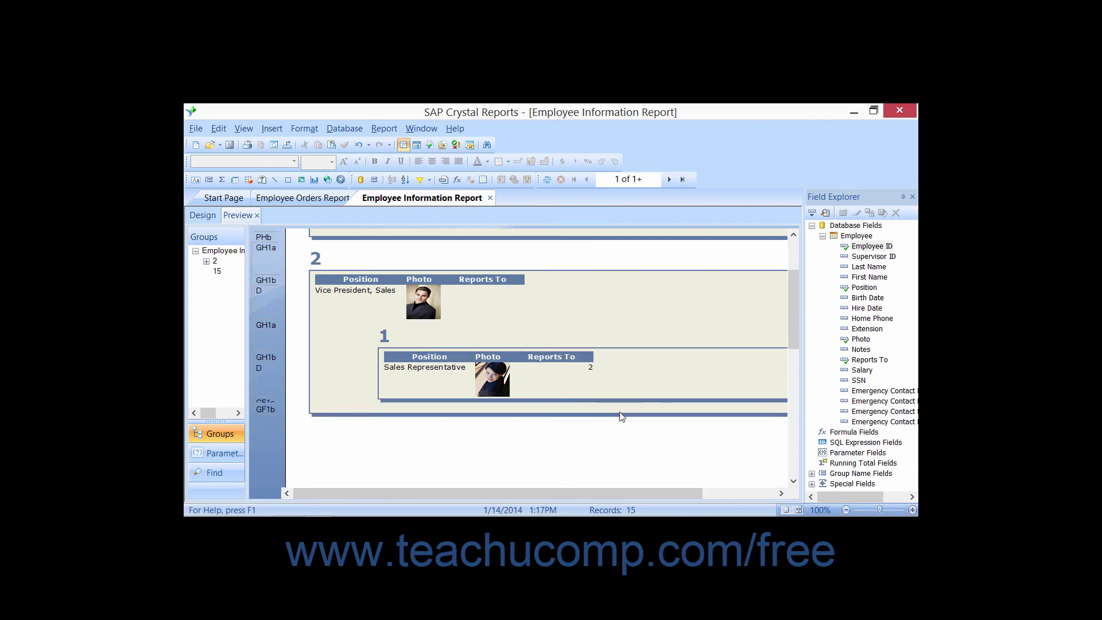
pyautogui.scroll(-2, 621, 415)
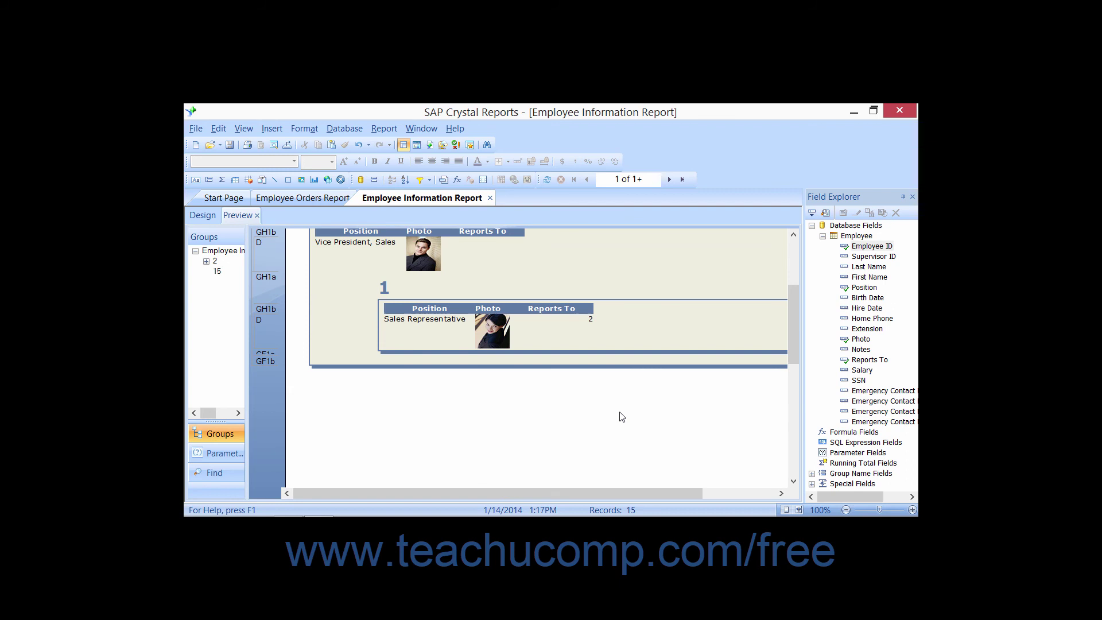
pyautogui.scroll(-2, 622, 417)
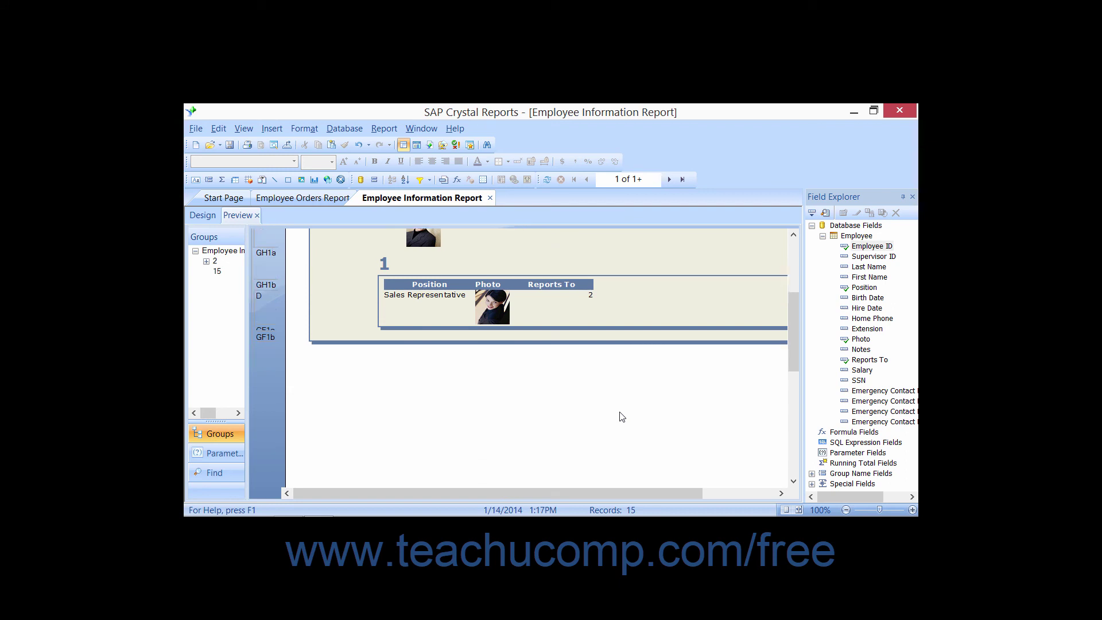
pyautogui.scroll(6, 622, 417)
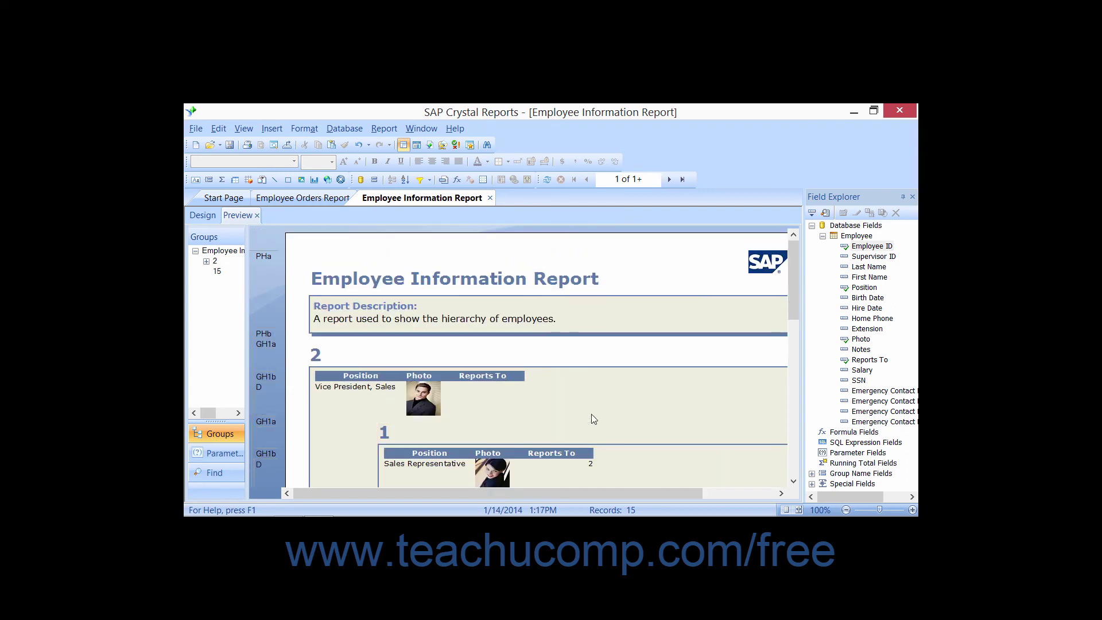
# In the Groups tree, expand employees 2 and 3 and jump to employees 1, 11 and 12
pyautogui.click(207, 262)
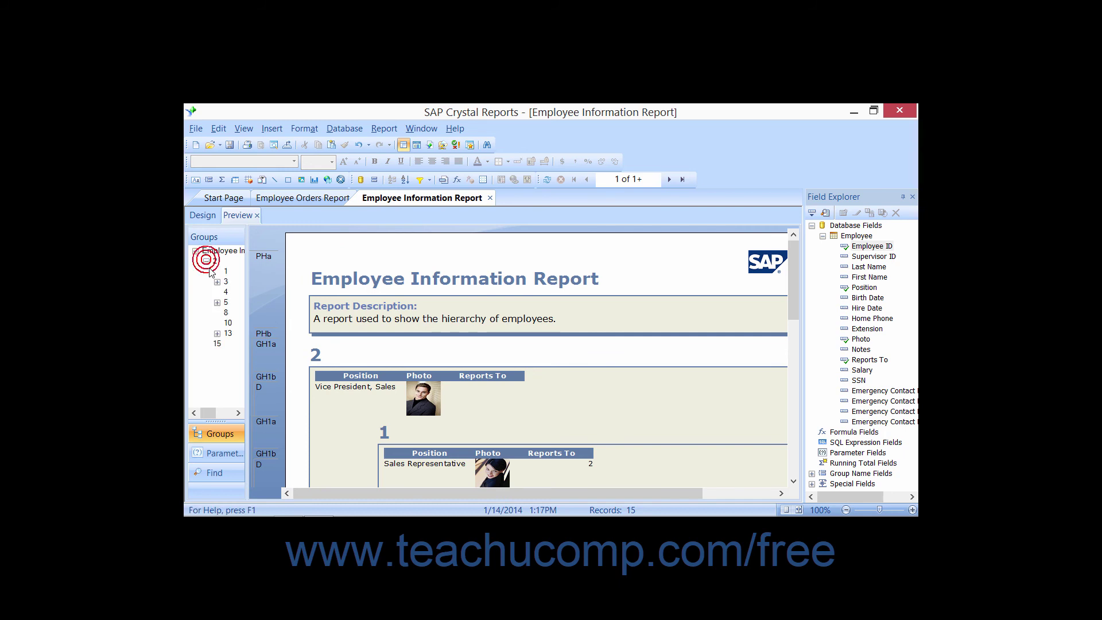
pyautogui.click(225, 271)
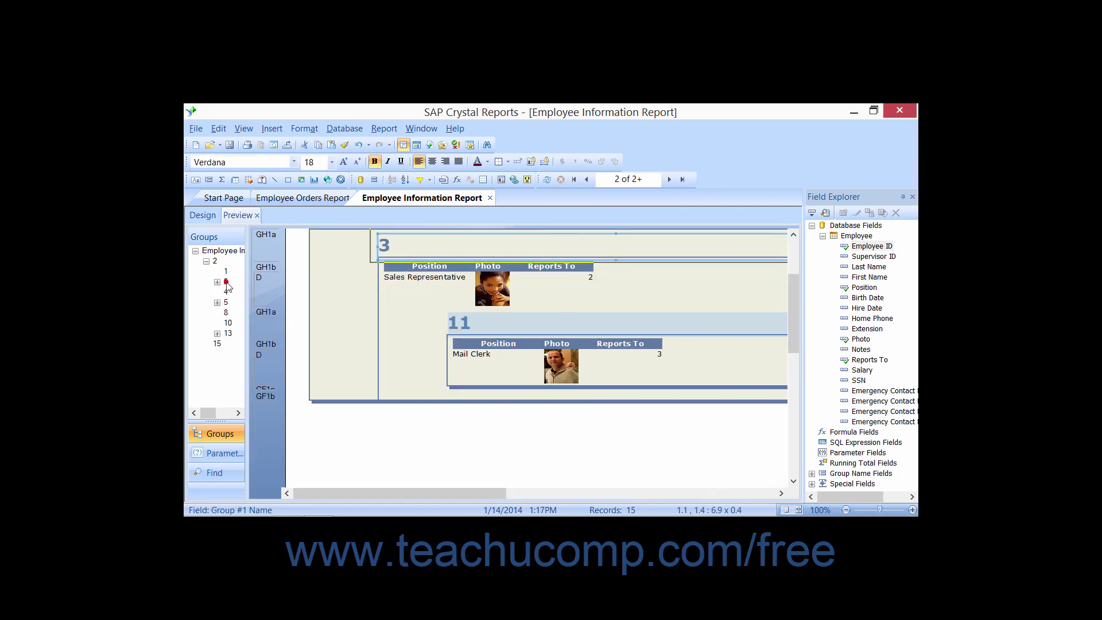
pyautogui.scroll(3, 489, 356)
pyautogui.scroll(-3, 489, 356)
pyautogui.click(217, 281)
pyautogui.click(239, 292)
pyautogui.click(239, 302)
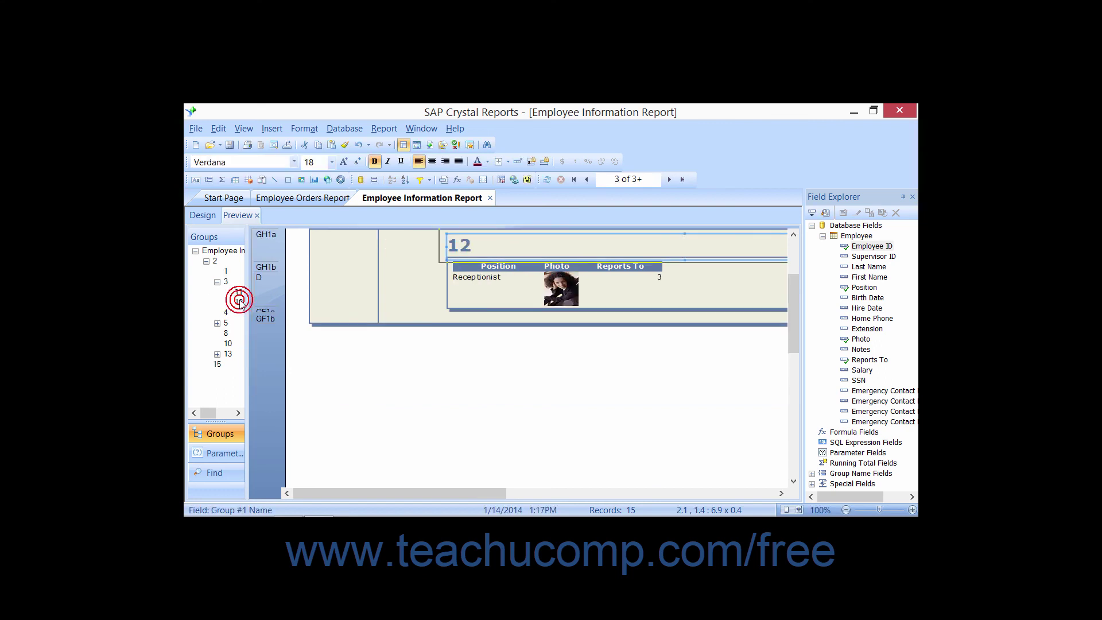
pyautogui.scroll(3, 371, 326)
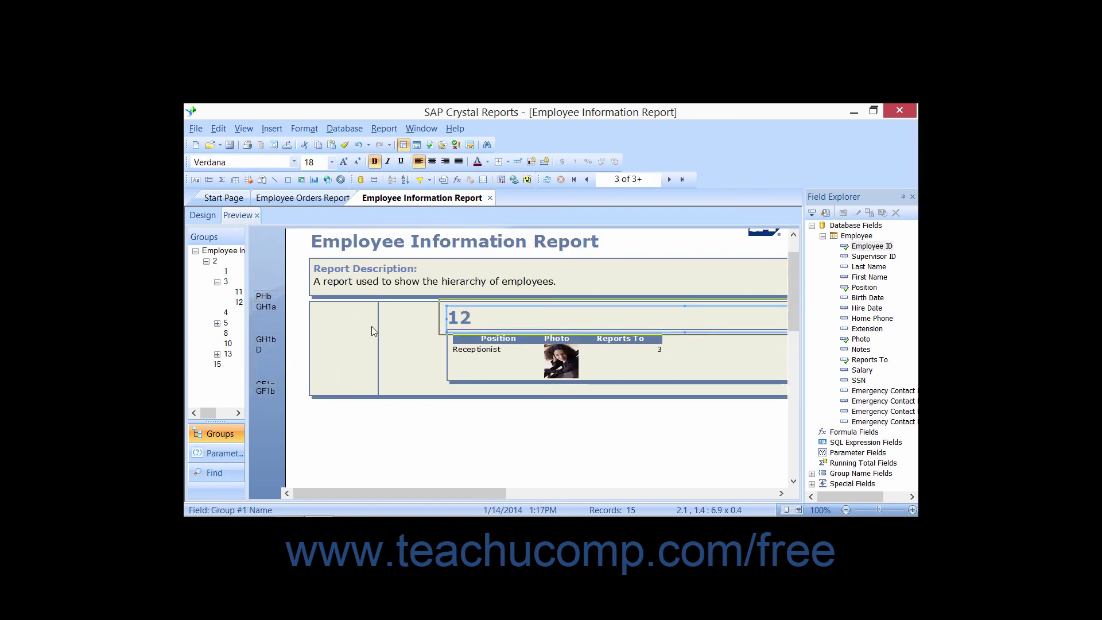
# Jump to employees 4 and 5, then 5's reports 6, 7 and 9, then 8, and expand 13
pyautogui.click(226, 313)
pyautogui.click(225, 323)
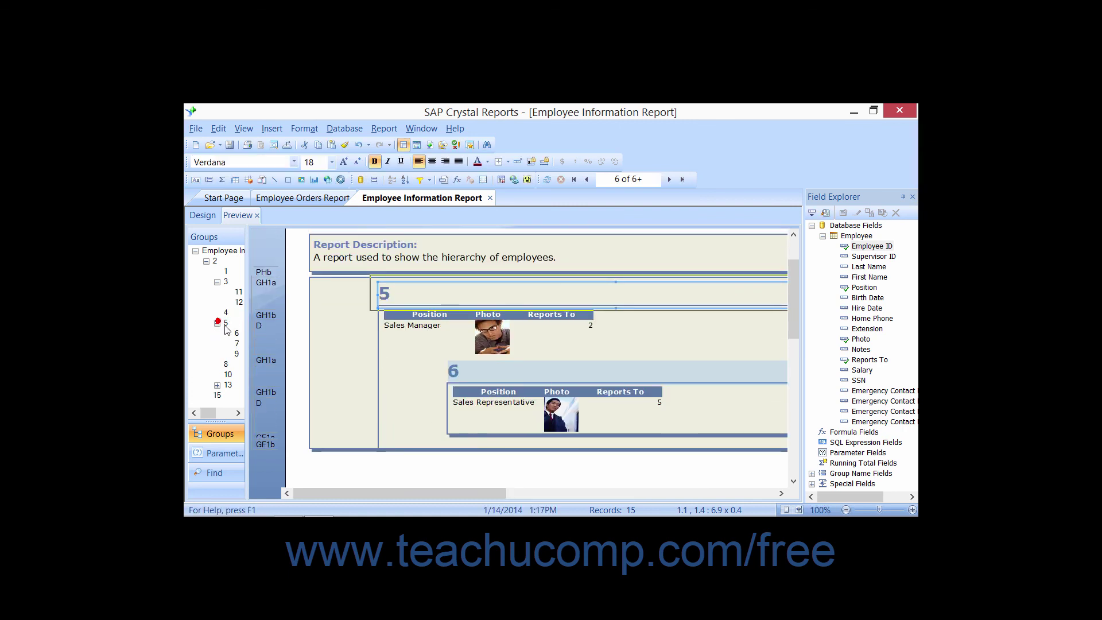
pyautogui.click(218, 323)
pyautogui.click(236, 333)
pyautogui.click(238, 344)
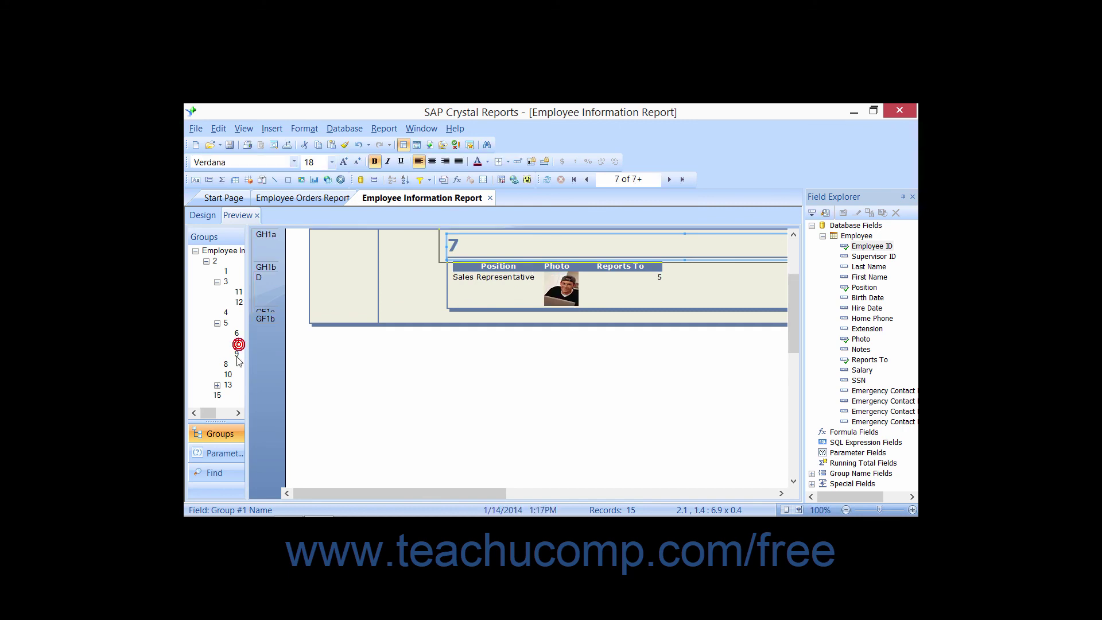
pyautogui.click(237, 354)
pyautogui.click(225, 364)
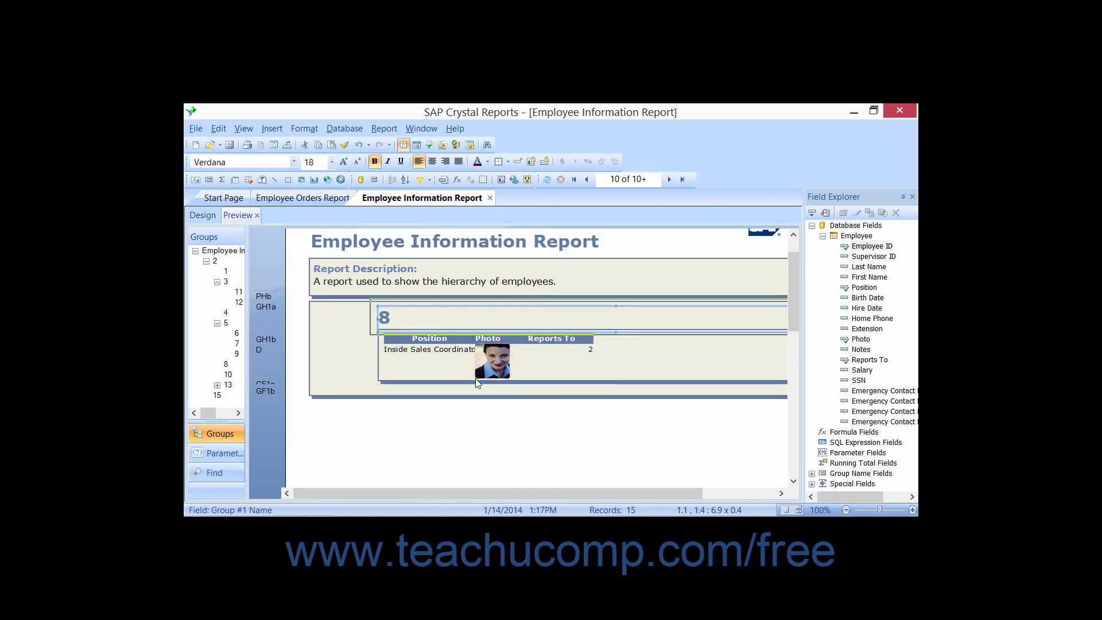
pyautogui.click(217, 385)
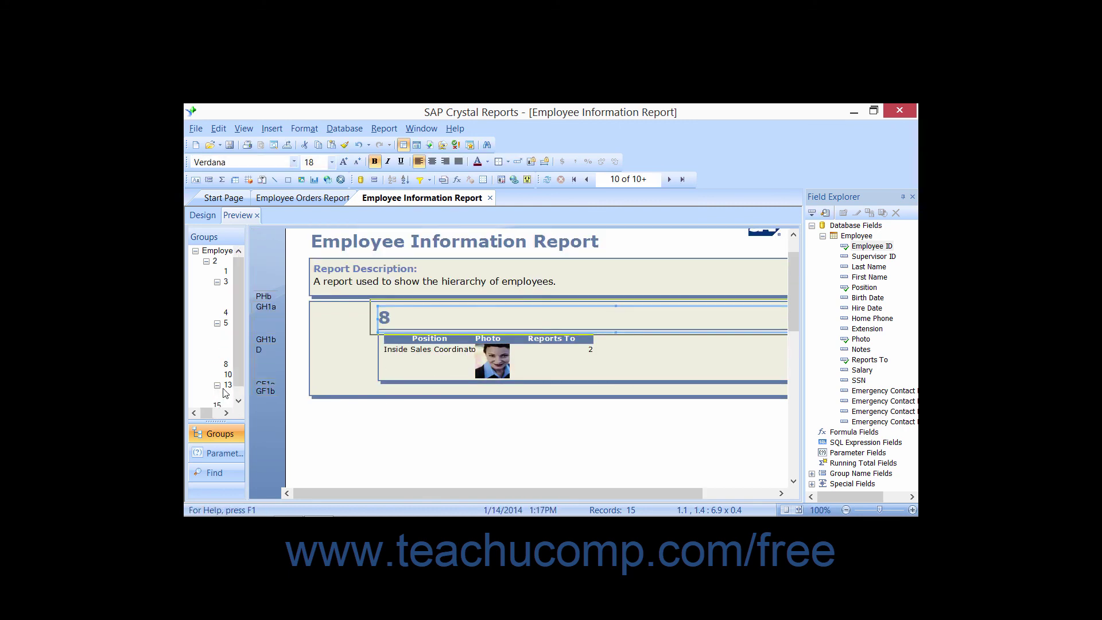